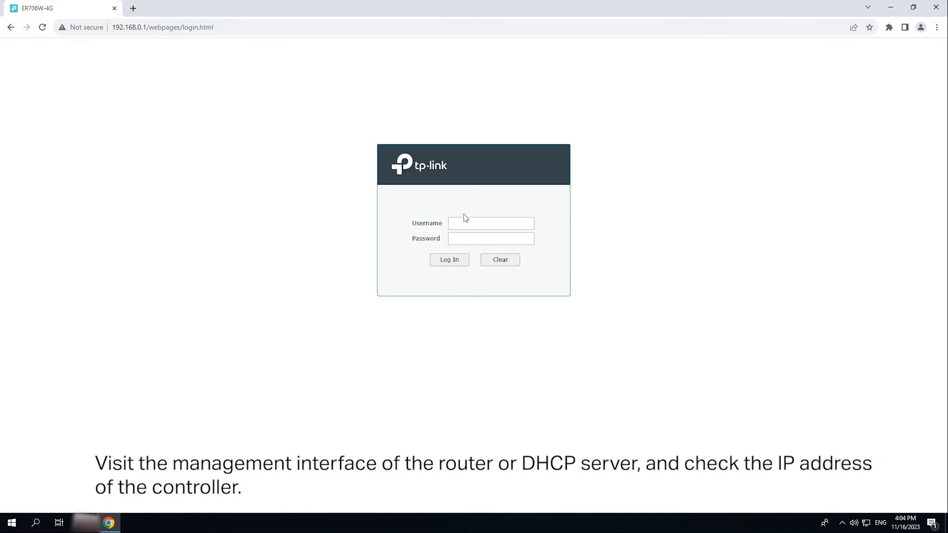
Log in to the ER706W-4G router web UI as admin, declining to save the password.
{"action": "left_click", "coordinate": [475, 224]}
{"action": "type", "text": "admin"}
{"action": "key", "text": "Tab"}
{"action": "type", "text": "adm"}
{"action": "key", "text": "Return"}
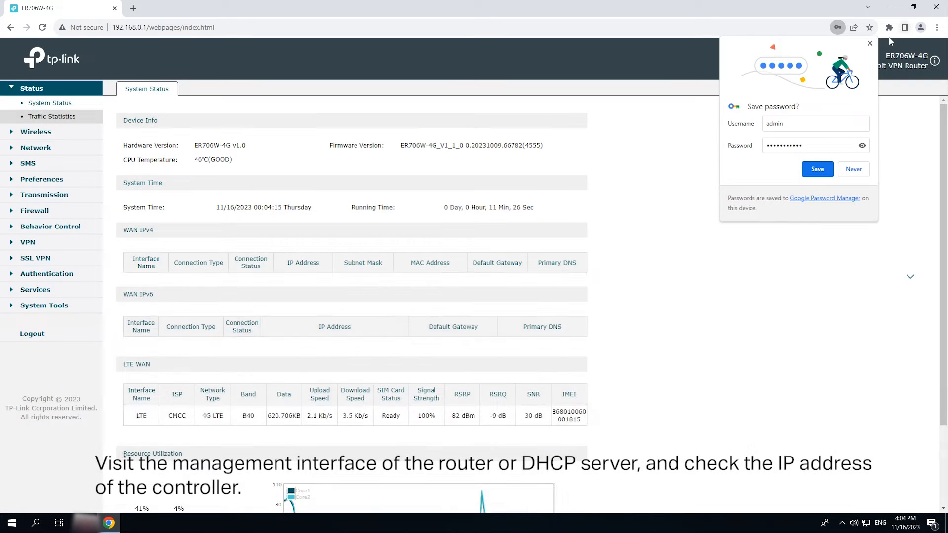
{"action": "left_click", "coordinate": [869, 43]}
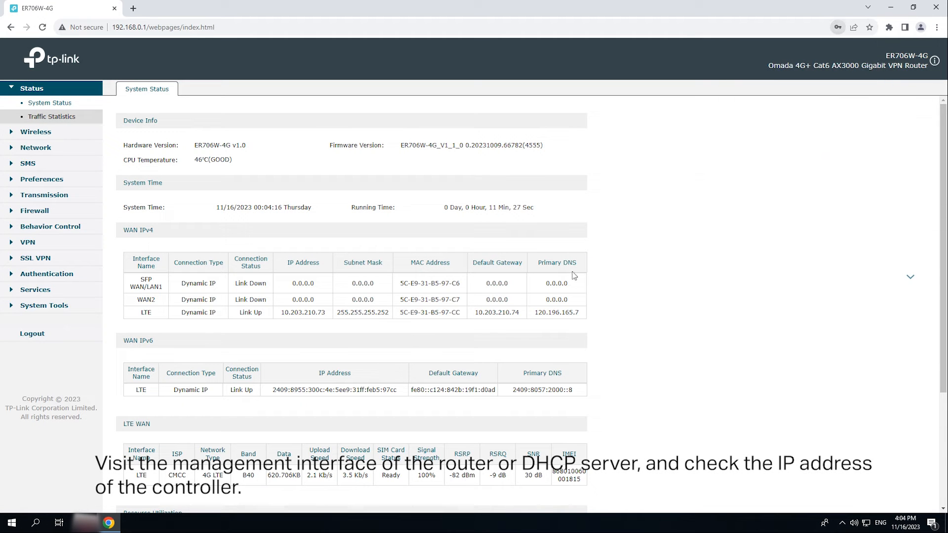
Open the LAN DHCP Client List to find the controller at 192.168.0.100.
{"action": "left_click", "coordinate": [43, 148]}
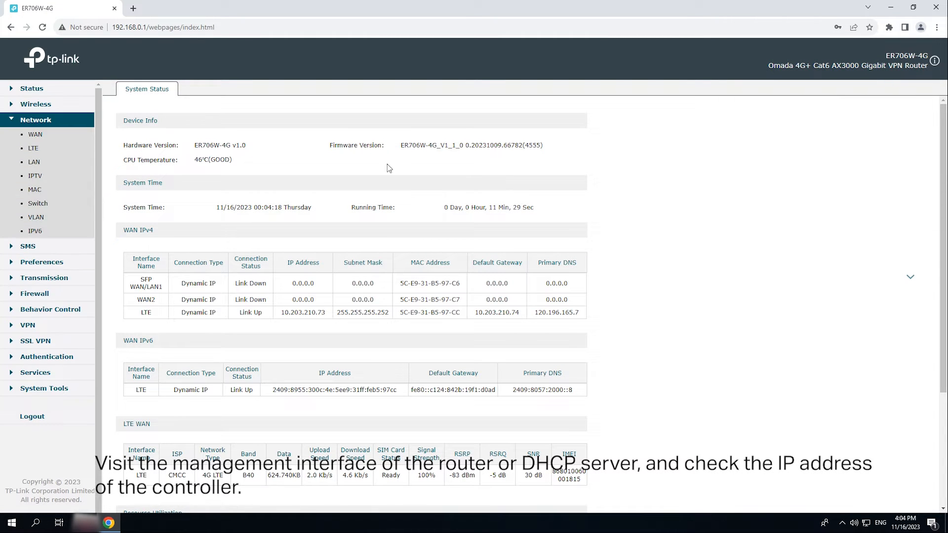
{"action": "left_click", "coordinate": [34, 162]}
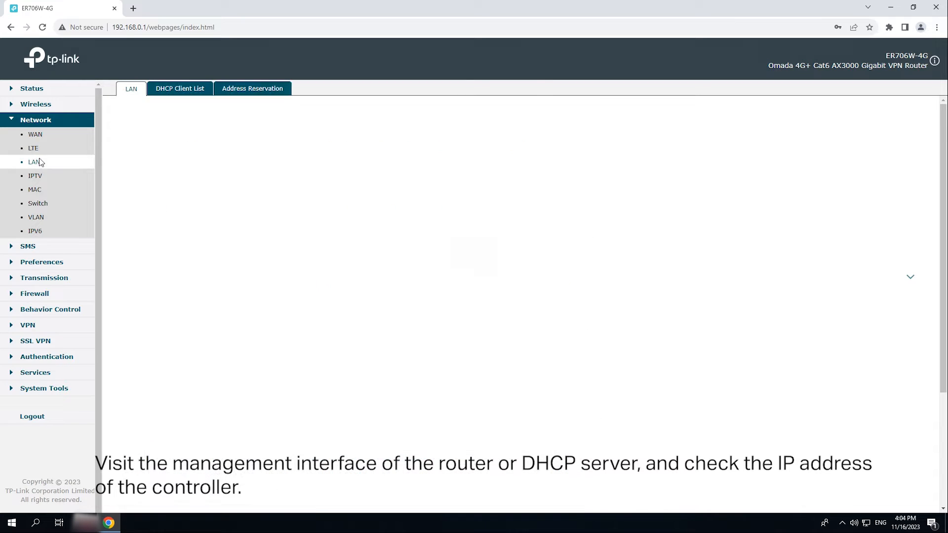
{"action": "left_click", "coordinate": [176, 91]}
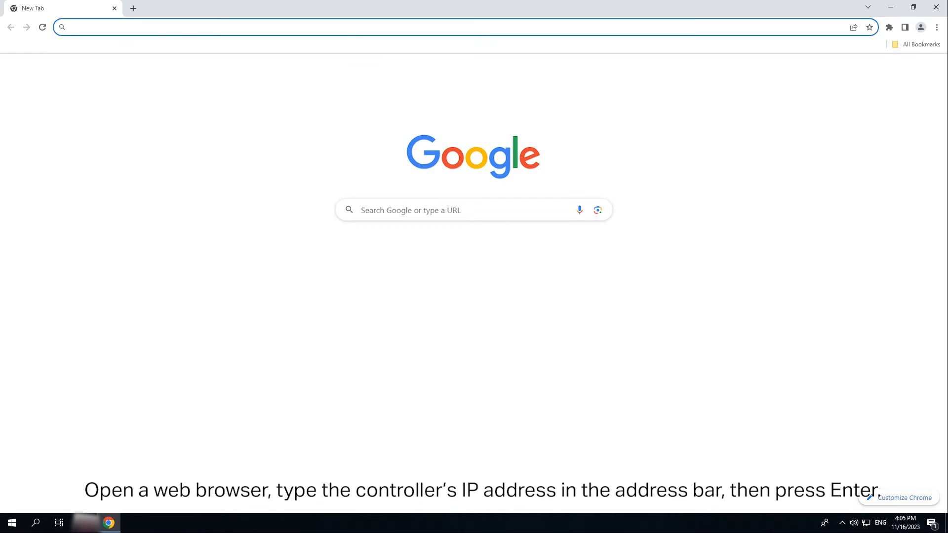
Load 192.168.0.100 in Chrome and bypass the certificate warning to reach the Omada welcome page.
{"action": "type", "text": "192.168.0.100"}
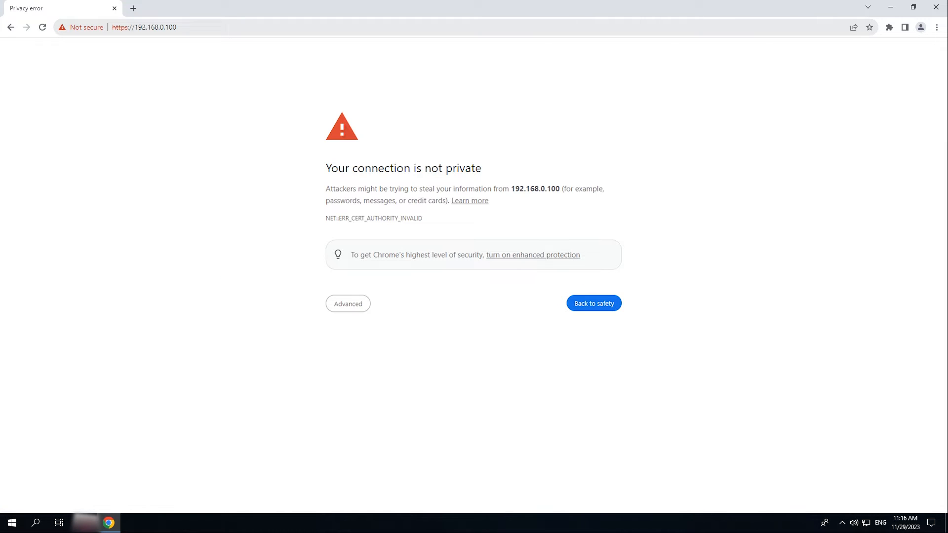
{"action": "left_click", "coordinate": [335, 304]}
{"action": "left_click", "coordinate": [362, 380]}
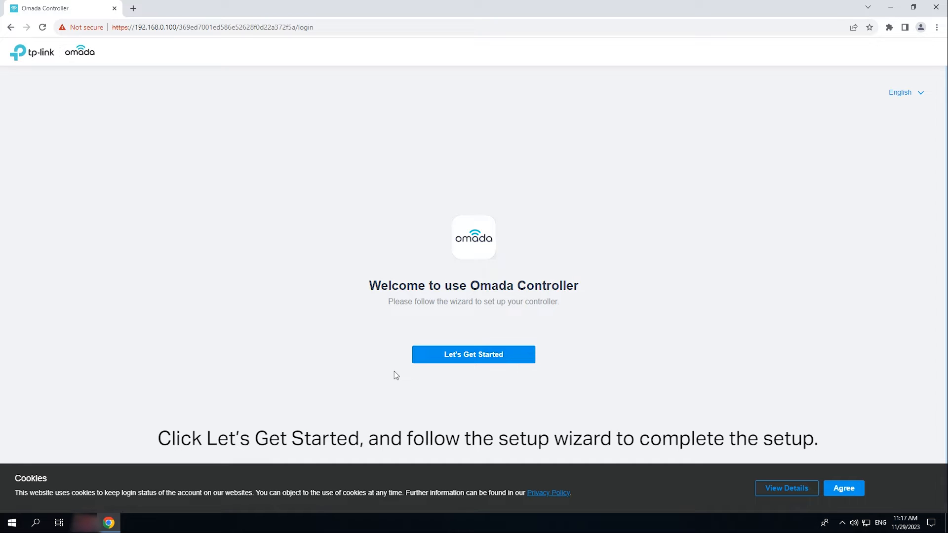
Accept cookies, start the wizard and enter admin name admin, its e-mail and password.
{"action": "left_click", "coordinate": [855, 491]}
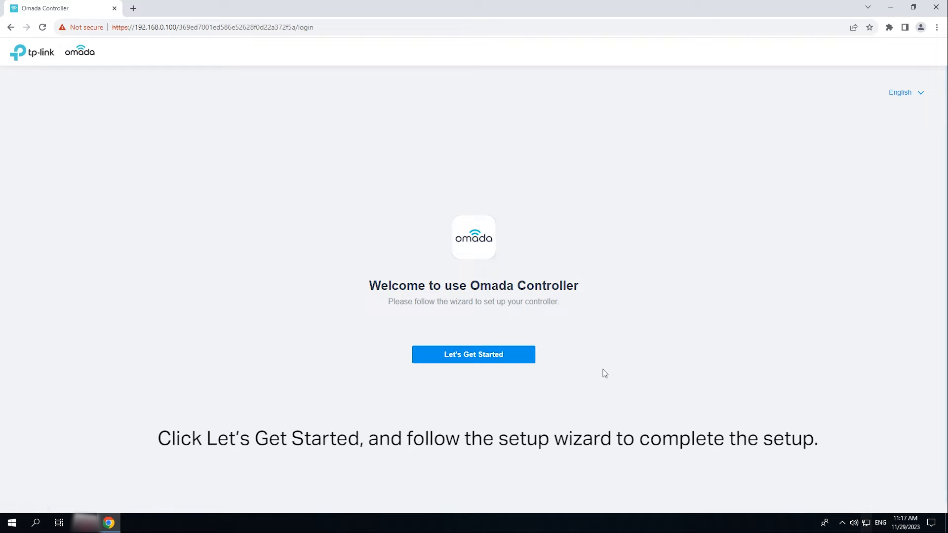
{"action": "left_click", "coordinate": [476, 356]}
{"action": "left_click", "coordinate": [207, 175]}
{"action": "type", "text": "admin"}
{"action": "key", "text": "Tab"}
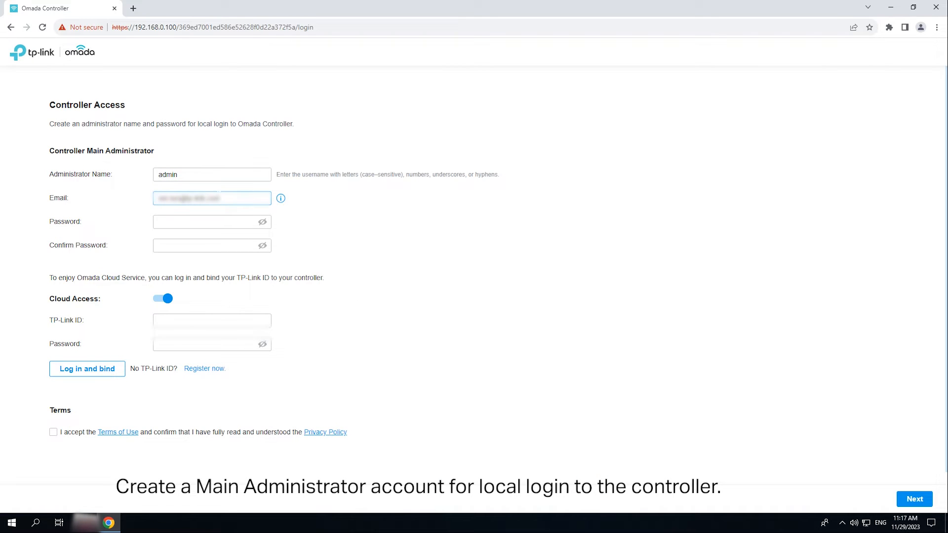
{"action": "key", "text": "Tab"}
{"action": "type", "text": "•••••••••••"}
{"action": "key", "text": "Tab"}
{"action": "type", "text": "•••••••••••"}
Bind the controller to a TP-Link ID with its e-mail and password, accepting the terms.
{"action": "left_click", "coordinate": [208, 332]}
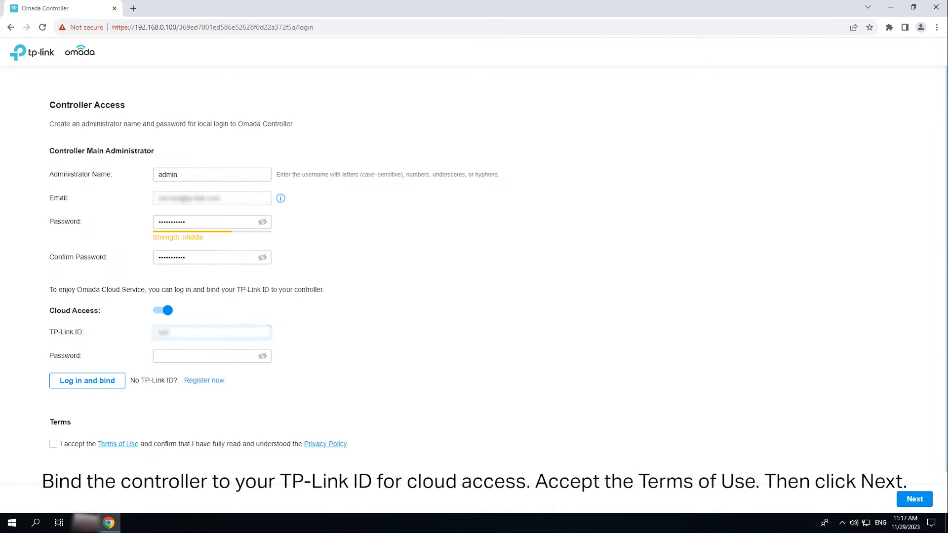
{"action": "key", "text": "Tab"}
{"action": "type", "text": "••••••••"}
{"action": "left_click", "coordinate": [54, 444]}
{"action": "left_click", "coordinate": [88, 382]}
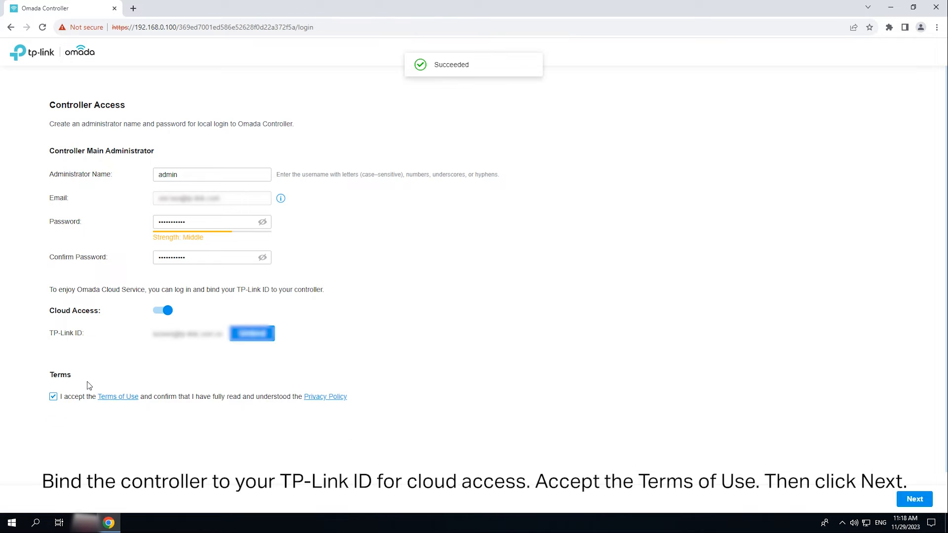
{"action": "left_click", "coordinate": [914, 499]}
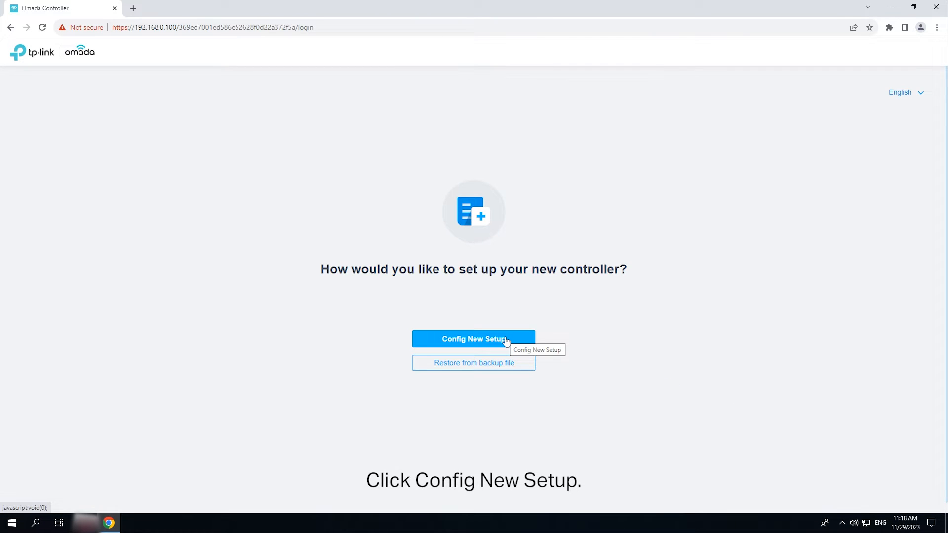
Start a new setup, rename the controller to Omada Controller_Test and join the improvement program.
{"action": "left_click", "coordinate": [506, 340]}
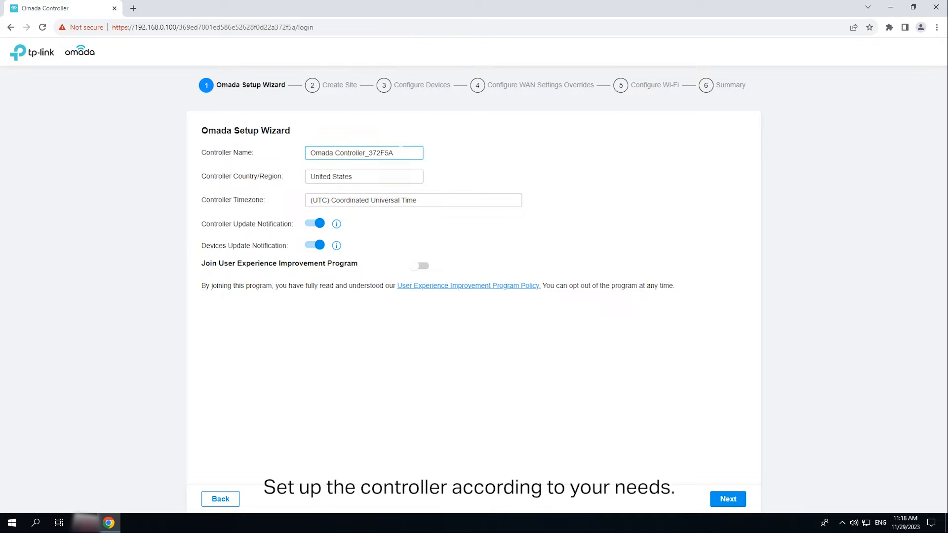
{"action": "left_click_drag", "start_coordinate": [394, 153], "coordinate": [368, 153]}
{"action": "type", "text": "o"}
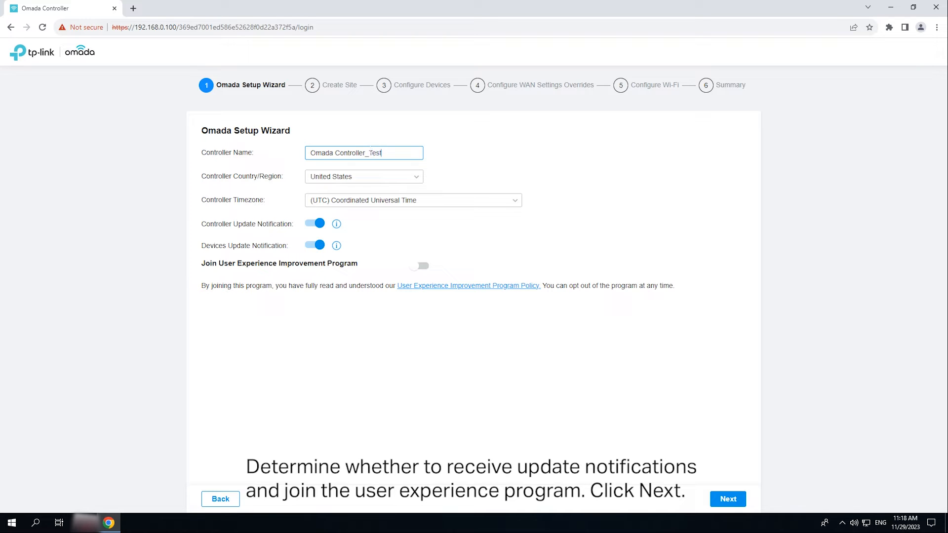
{"action": "left_click", "coordinate": [419, 266]}
{"action": "left_click", "coordinate": [721, 501]}
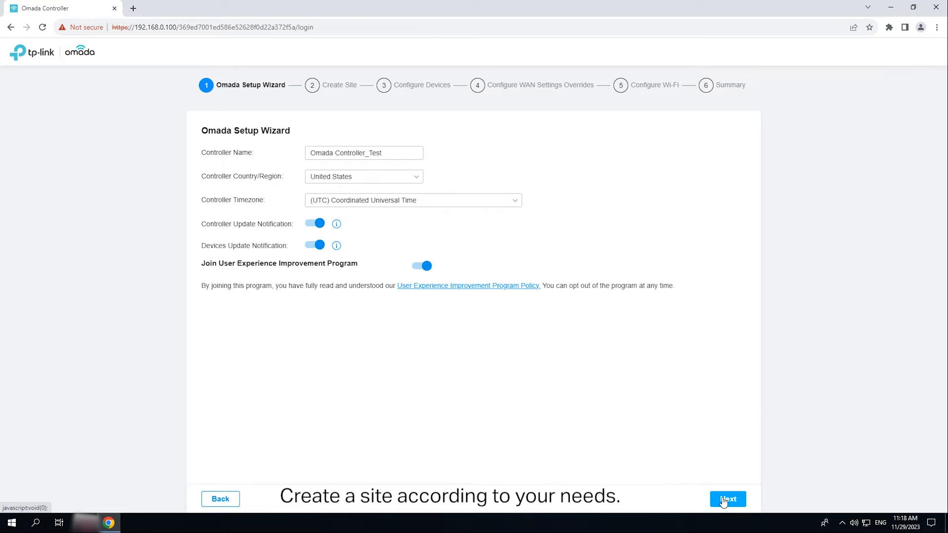
Create the Office site with a device account and the Office application scenario.
{"action": "type", "text": "Offic"}
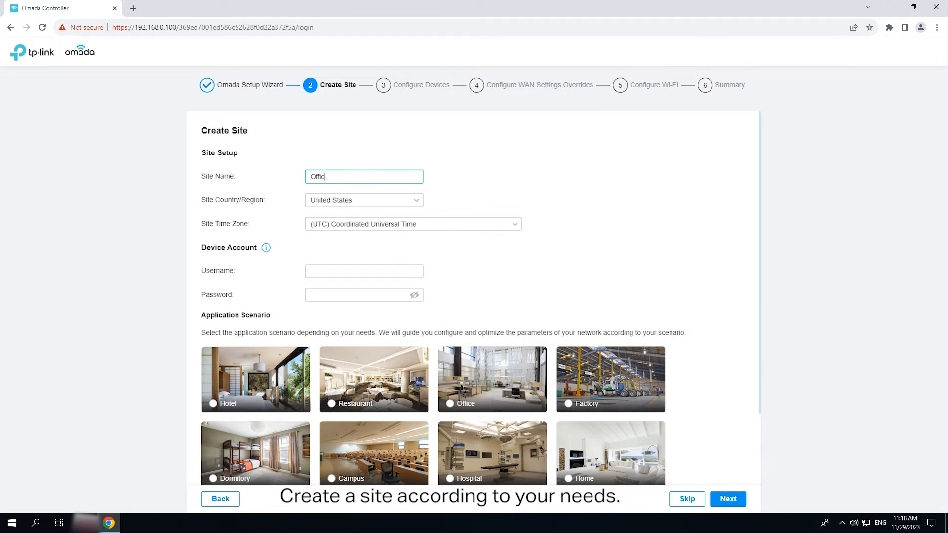
{"action": "type", "text": "e"}
{"action": "left_click", "coordinate": [343, 270]}
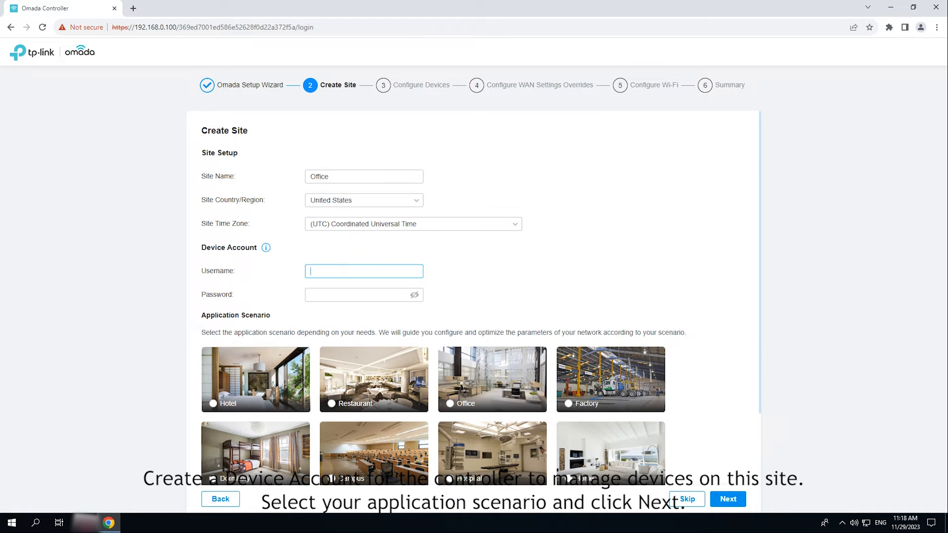
{"action": "key", "text": "Tab"}
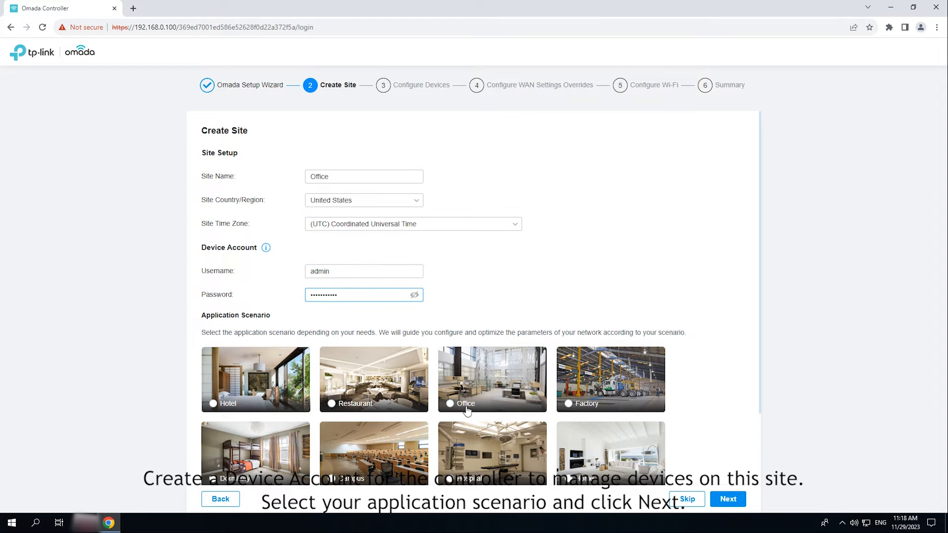
{"action": "left_click", "coordinate": [483, 412]}
{"action": "scroll", "coordinate": [483, 412], "scroll_direction": "down", "scroll_amount": 2}
{"action": "left_click", "coordinate": [727, 499]}
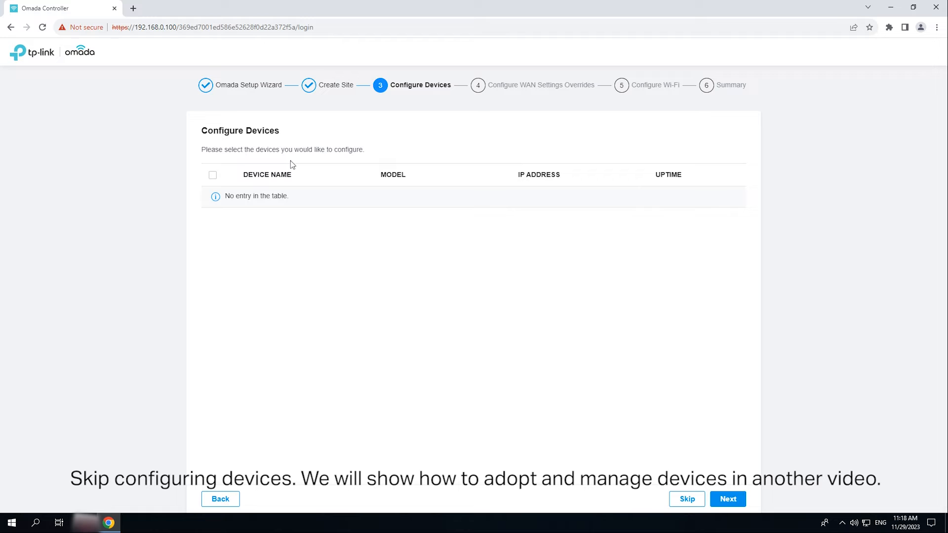
Skip device and WAN setup, give Wi-Fi network test a password, and reach the Summary.
{"action": "left_click", "coordinate": [687, 499]}
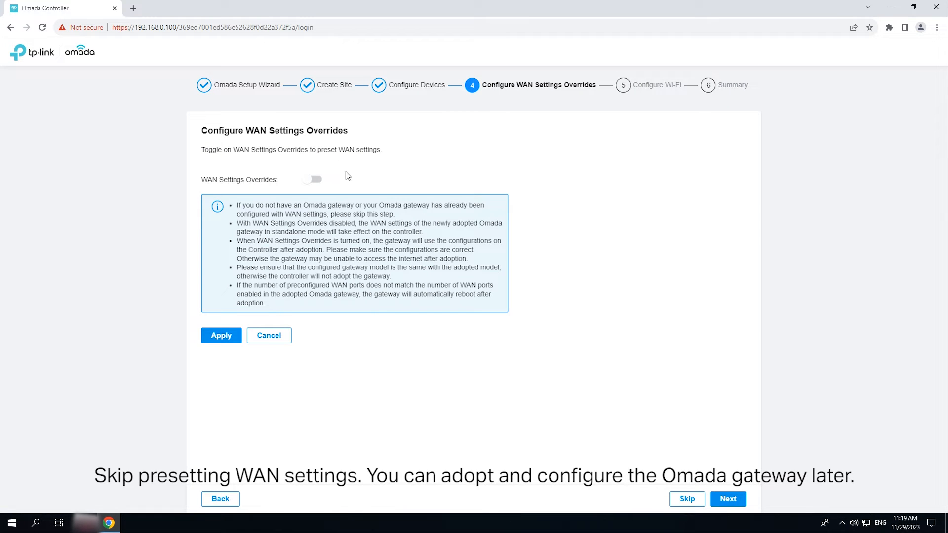
{"action": "left_click", "coordinate": [686, 499]}
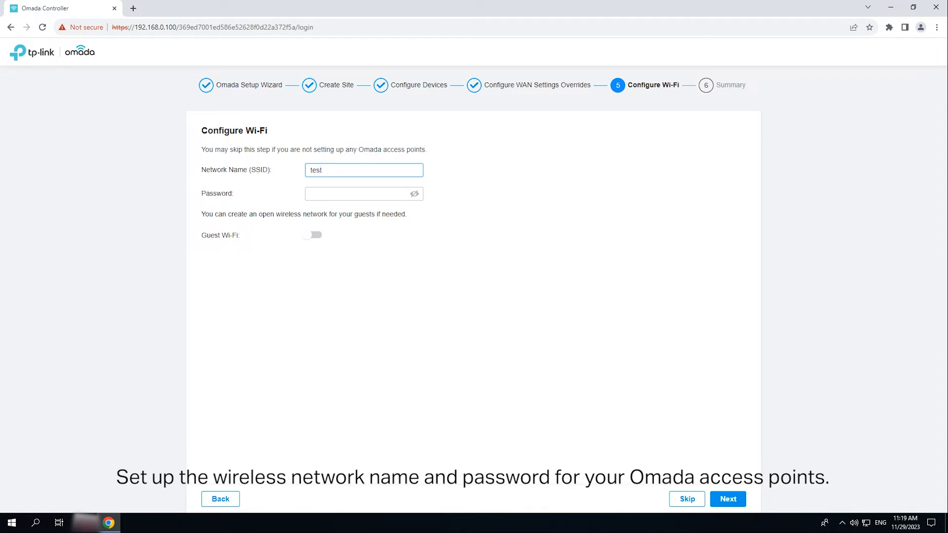
{"action": "left_click", "coordinate": [375, 194]}
{"action": "type", "text": "••••"}
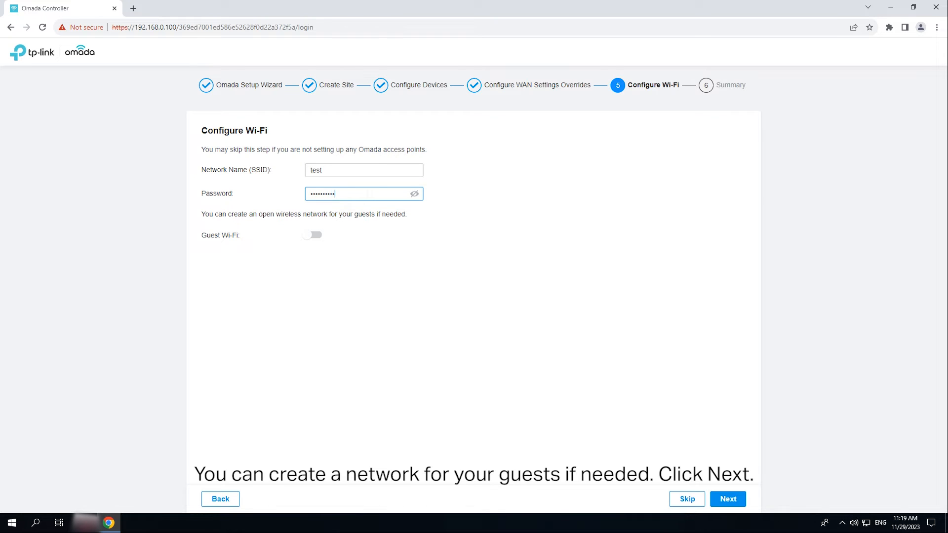
{"action": "left_click", "coordinate": [740, 502]}
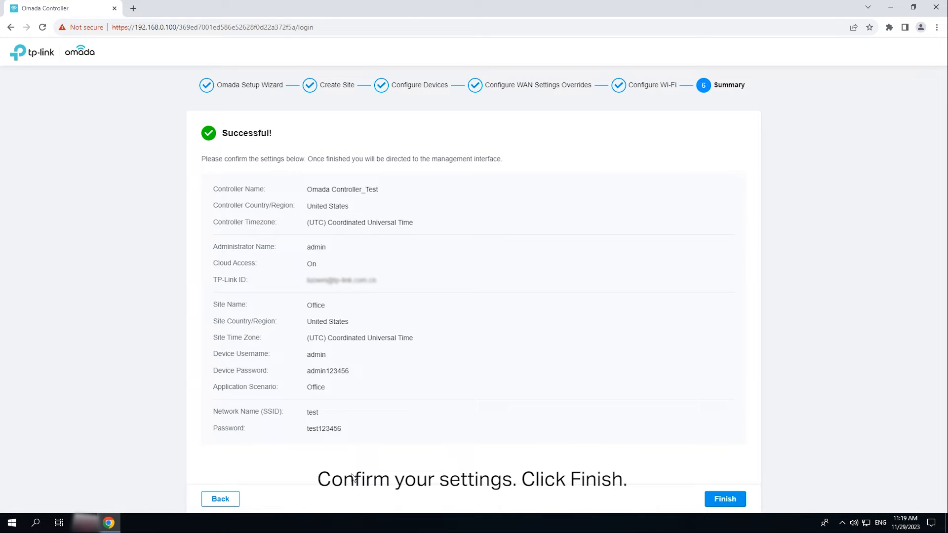
Finish the wizard and log in to the controller as admin.
{"action": "left_click", "coordinate": [735, 500]}
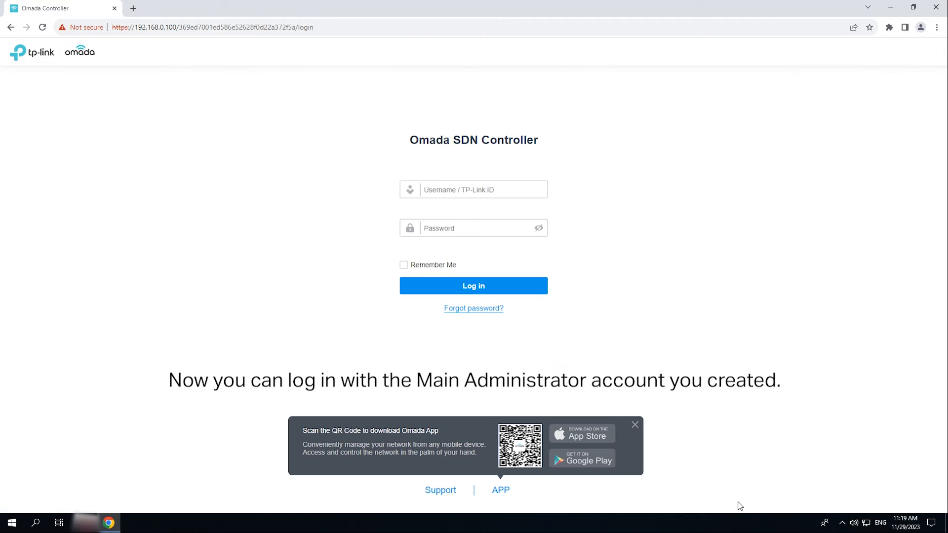
{"action": "left_click", "coordinate": [447, 190]}
{"action": "type", "text": "admin"}
{"action": "left_click", "coordinate": [451, 222]}
{"action": "type", "text": "••••"}
{"action": "left_click", "coordinate": [487, 288]}
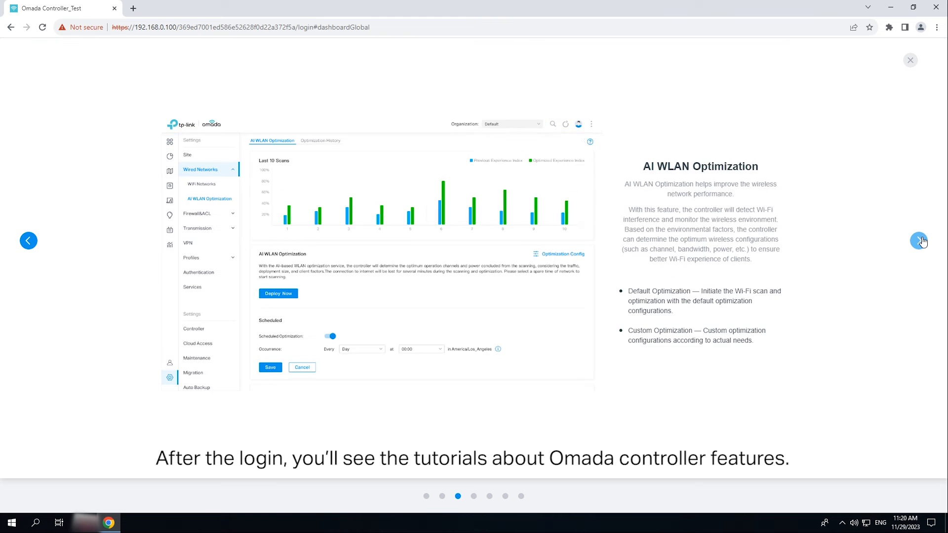
Go through the five tutorial slides to the dashboard, then launch Chrome from the desktop.
{"action": "left_click", "coordinate": [919, 241]}
{"action": "left_click", "coordinate": [918, 240]}
{"action": "left_click", "coordinate": [918, 241]}
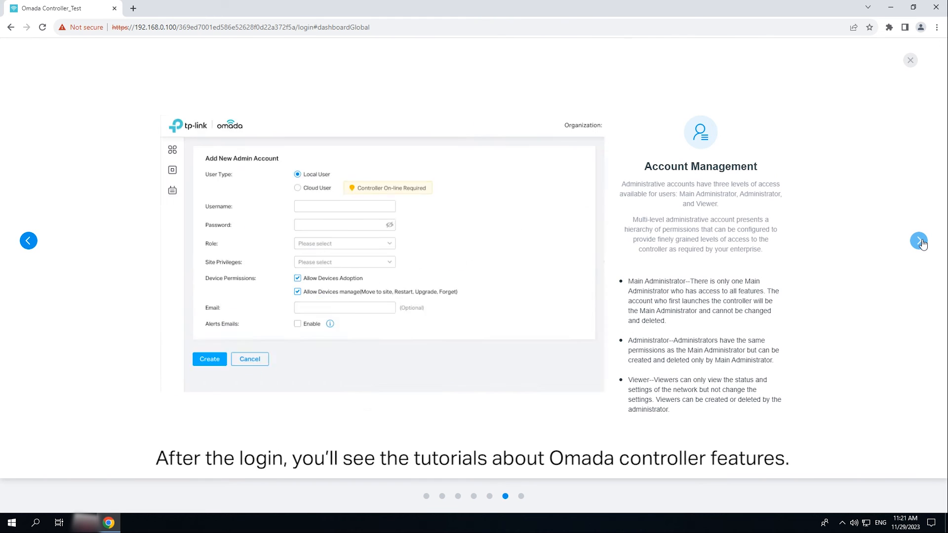
{"action": "left_click", "coordinate": [919, 241]}
{"action": "left_click", "coordinate": [919, 241]}
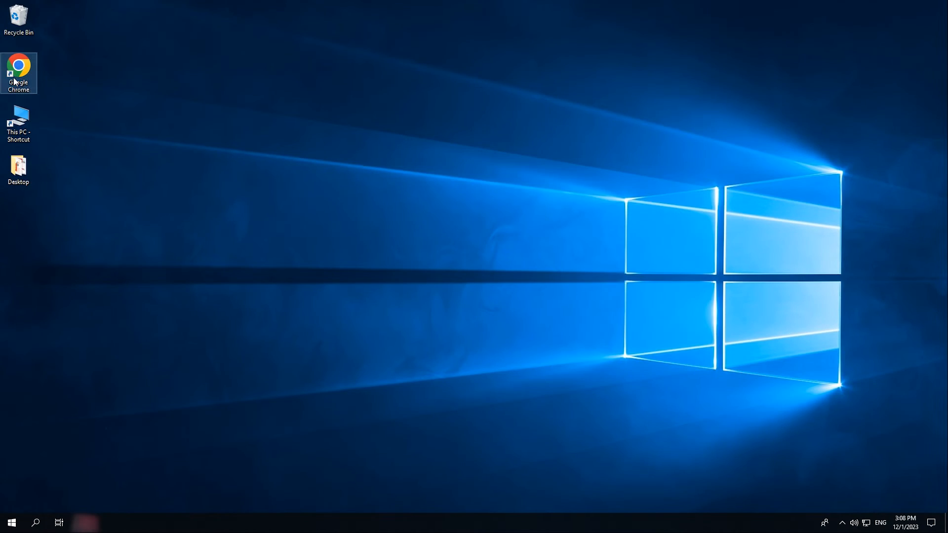
{"action": "double_click", "coordinate": [19, 73]}
{"action": "type", "text": "https://om"}
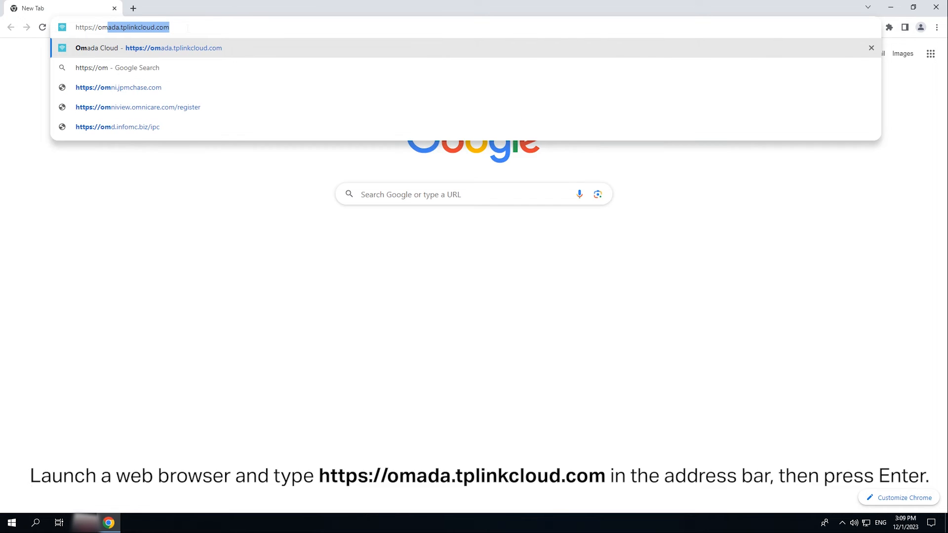
{"action": "type", "text": "ada.tplinkcloud.com"}
{"action": "key", "text": "Return"}
{"action": "left_click", "coordinate": [700, 294]}
{"action": "type", "text": "••••••••"}
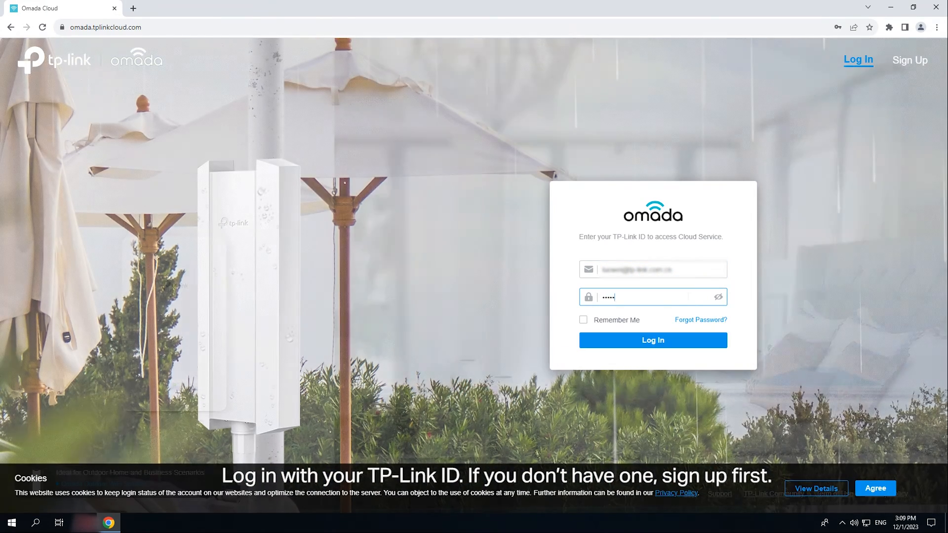
{"action": "key", "text": "Return"}
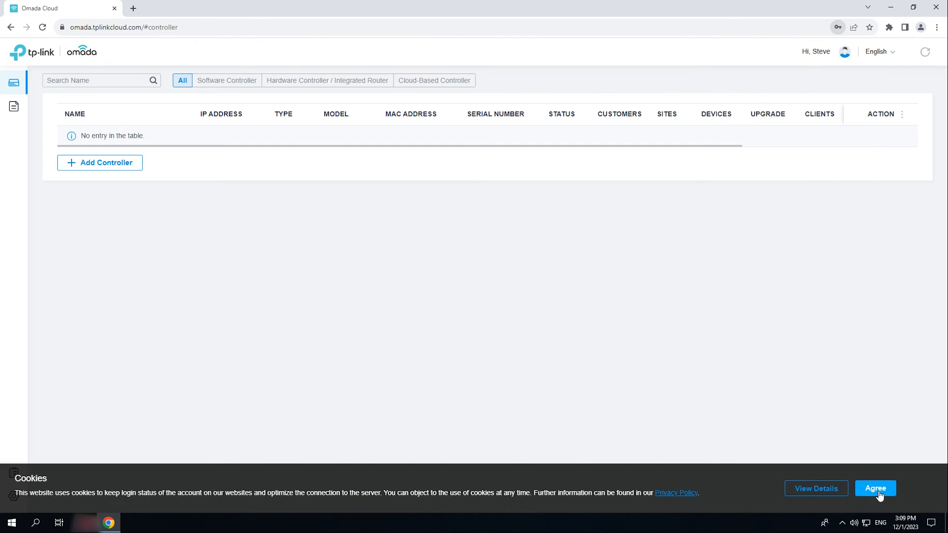
{"action": "left_click", "coordinate": [875, 488]}
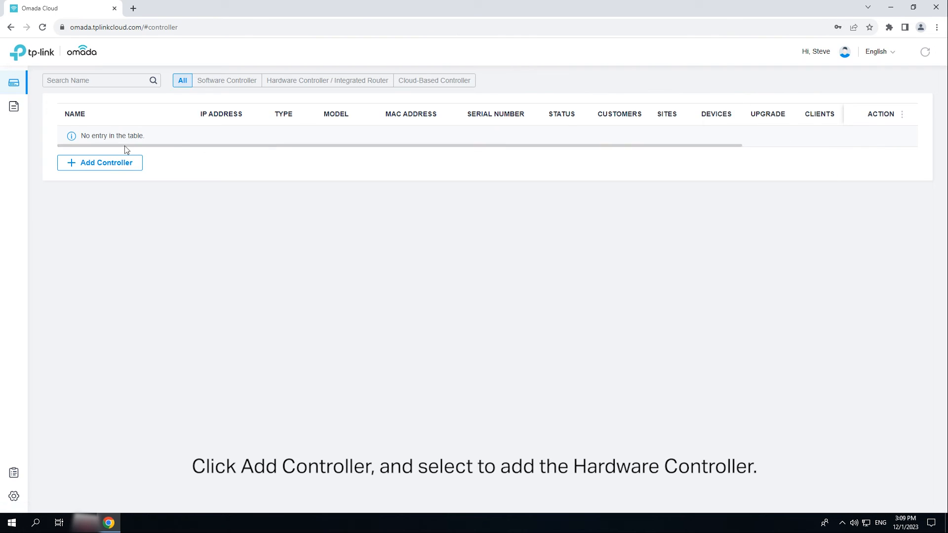
Add the OC200 as a hardware controller using its device key and the captcha.
{"action": "left_click", "coordinate": [110, 166]}
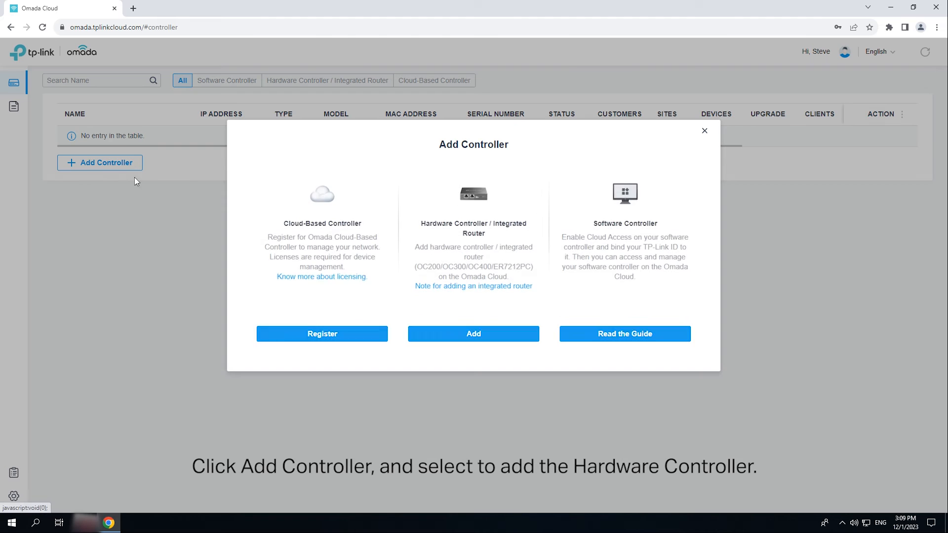
{"action": "left_click", "coordinate": [495, 340]}
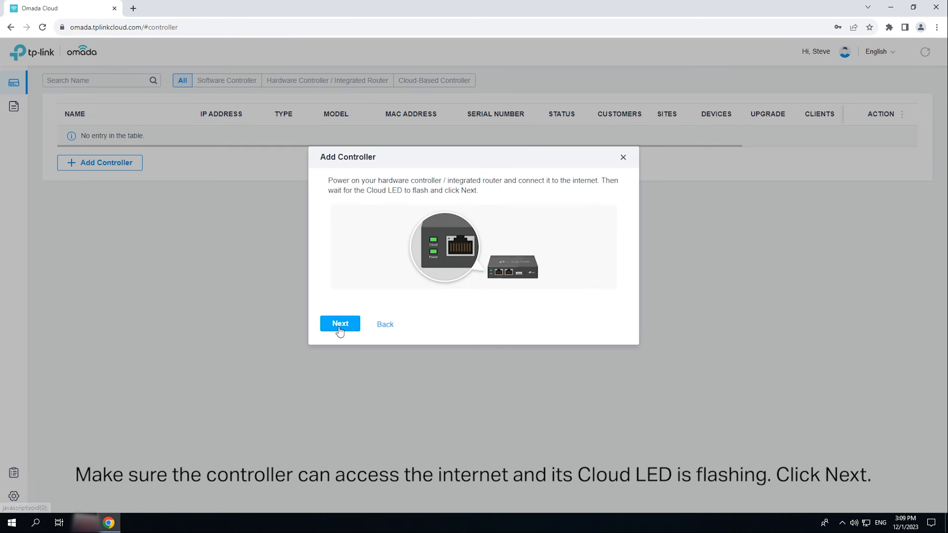
{"action": "left_click", "coordinate": [340, 323]}
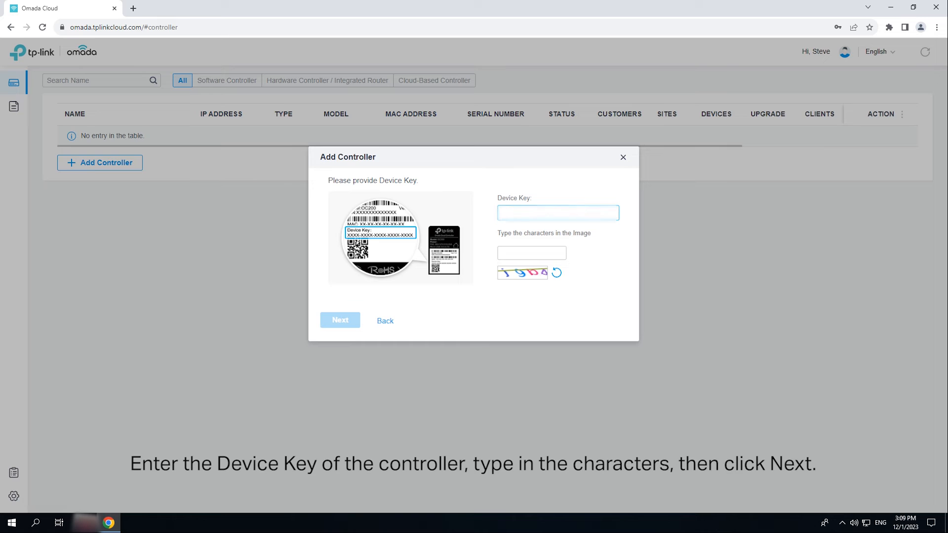
{"action": "type", "text": "XXXXXXXXC83BE947E3B0"}
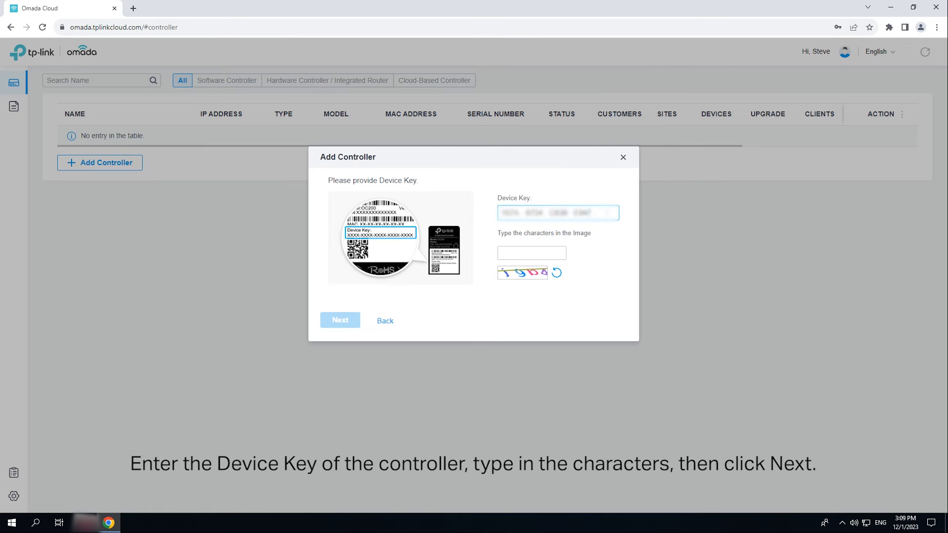
{"action": "left_click", "coordinate": [549, 252]}
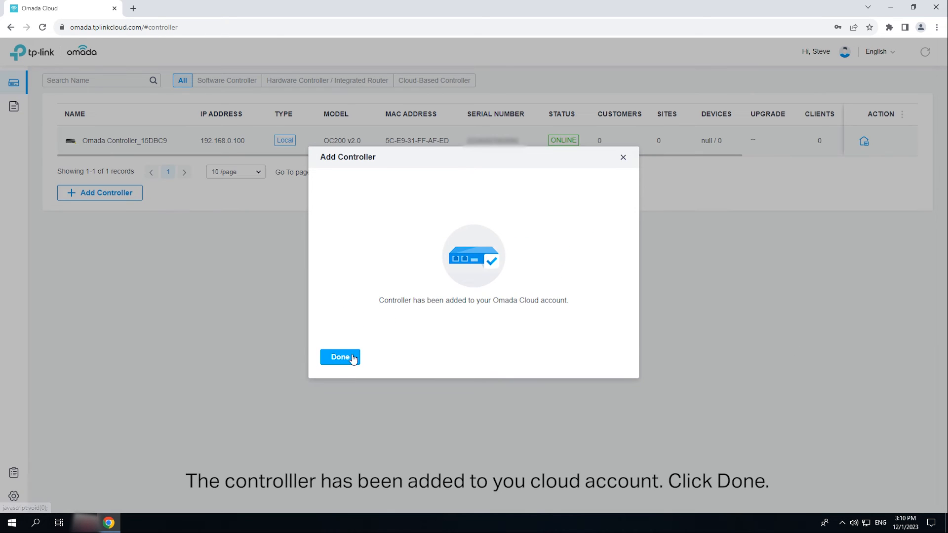
{"action": "left_click", "coordinate": [345, 364]}
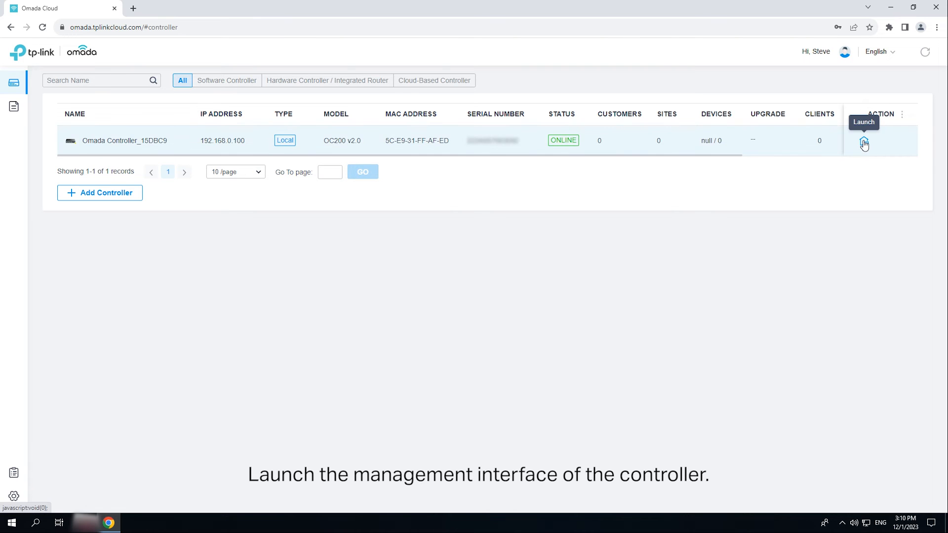
Launch the controller and create its local admin account with e-mail and password, accepting the terms.
{"action": "left_click", "coordinate": [863, 141]}
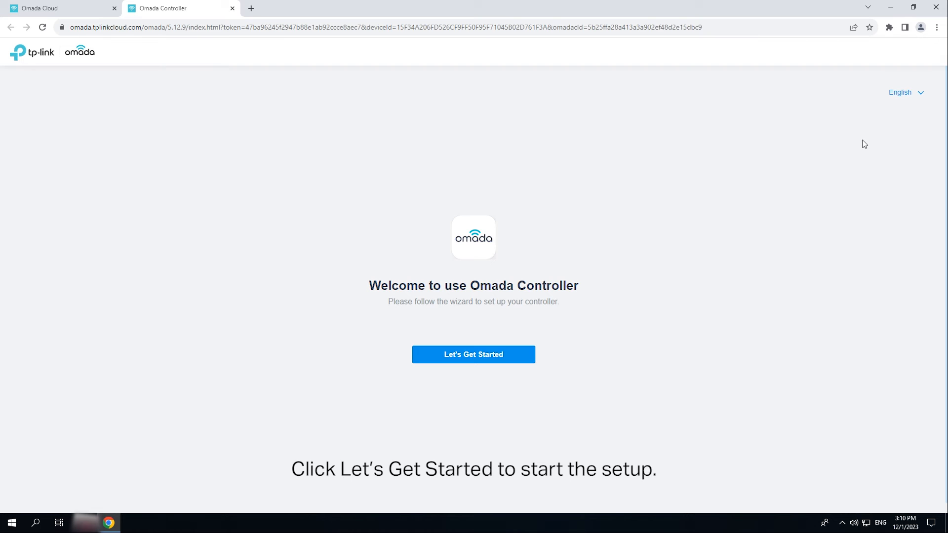
{"action": "left_click", "coordinate": [517, 358]}
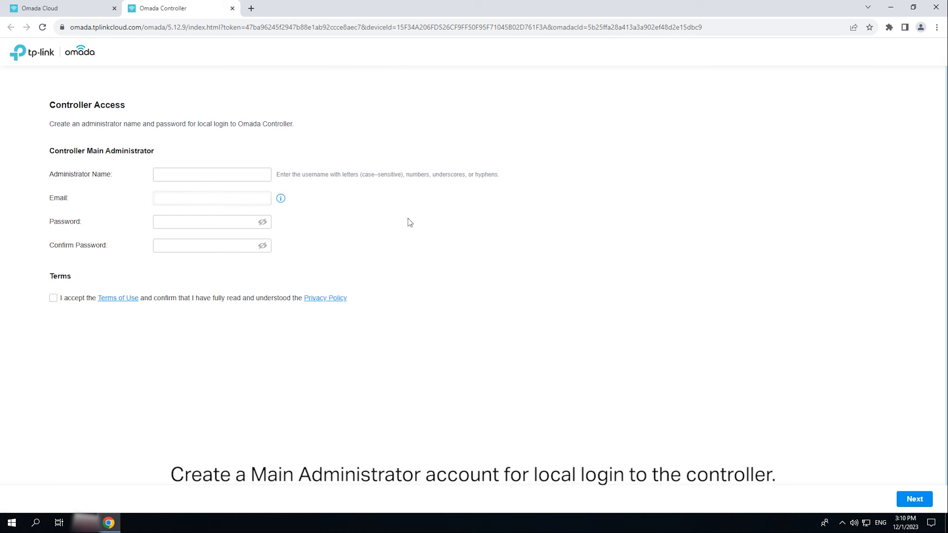
{"action": "type", "text": "admiin"}
{"action": "key", "text": "Tab"}
{"action": "type", "text": "adlink.com"}
{"action": "left_click", "coordinate": [221, 223]}
{"action": "type", "text": "•••••••••••"}
{"action": "key", "text": "Tab"}
{"action": "type", "text": "•••••••••••"}
{"action": "left_click", "coordinate": [53, 310]}
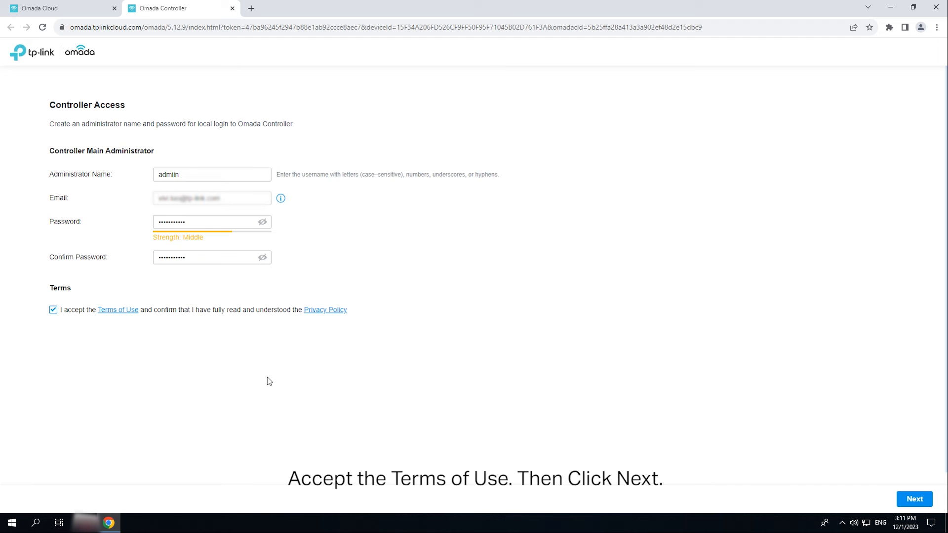
{"action": "left_click", "coordinate": [914, 499]}
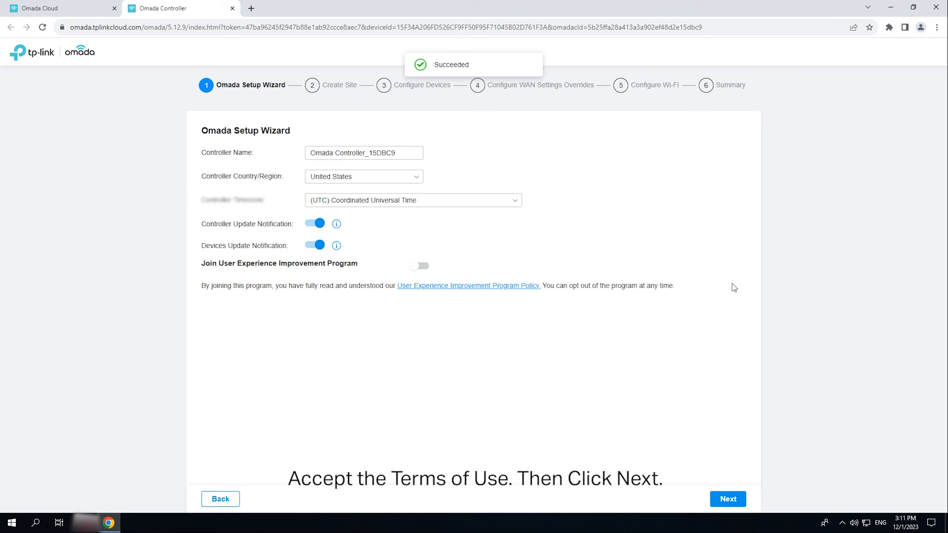
Rename the controller to Omada Controller_Test and join the improvement program.
{"action": "left_click_drag", "start_coordinate": [397, 153], "coordinate": [368, 151]}
{"action": "type", "text": "Test"}
{"action": "left_click", "coordinate": [419, 266]}
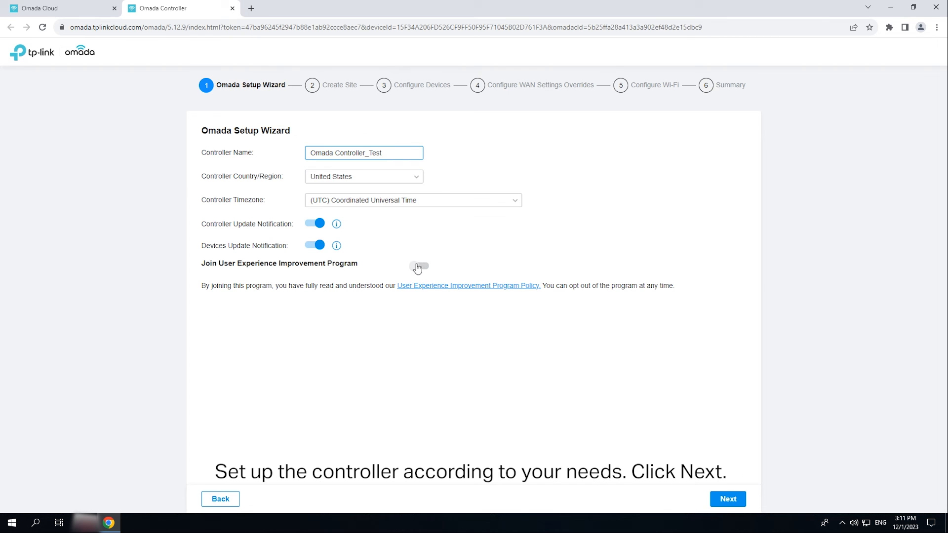
Create site HK Office with device username admin, a password, and the Office scenario.
{"action": "left_click", "coordinate": [729, 500]}
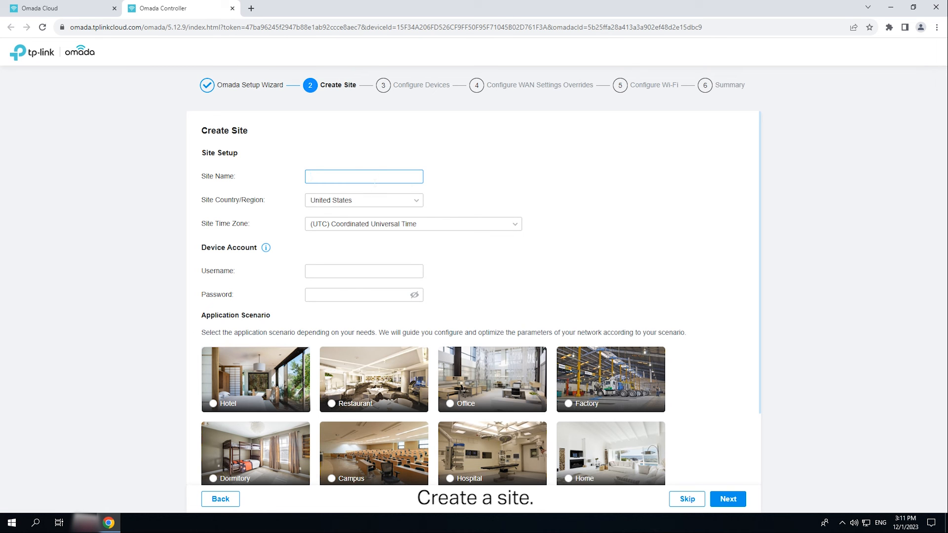
{"action": "type", "text": "HK Office"}
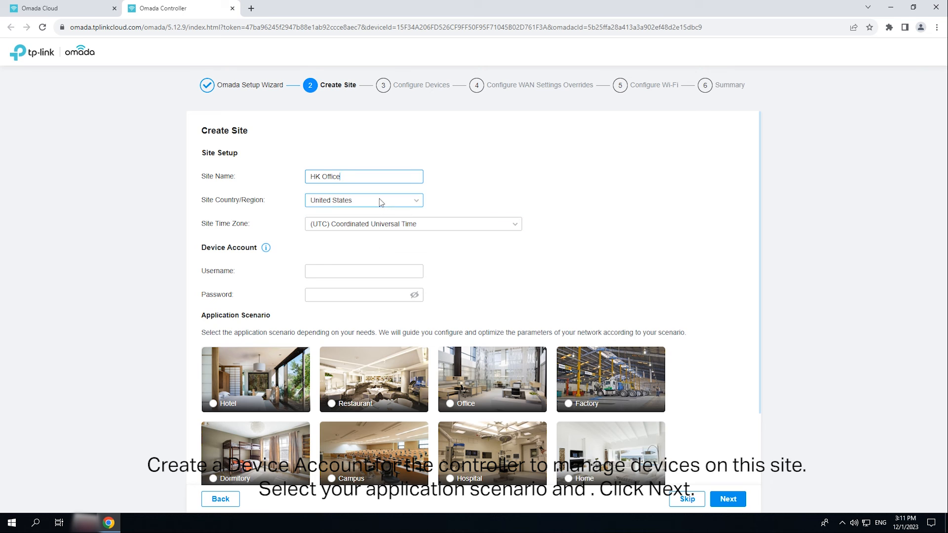
{"action": "left_click", "coordinate": [365, 270]}
{"action": "type", "text": "admin"}
{"action": "key", "text": "Tab"}
{"action": "type", "text": "****"}
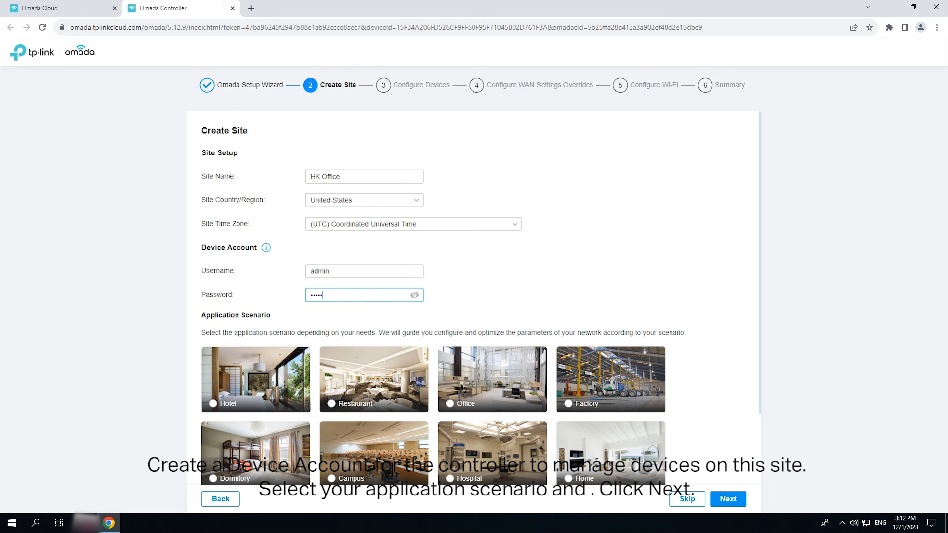
{"action": "scroll", "coordinate": [557, 471], "scroll_direction": "down", "scroll_amount": 2}
{"action": "left_click", "coordinate": [449, 403]}
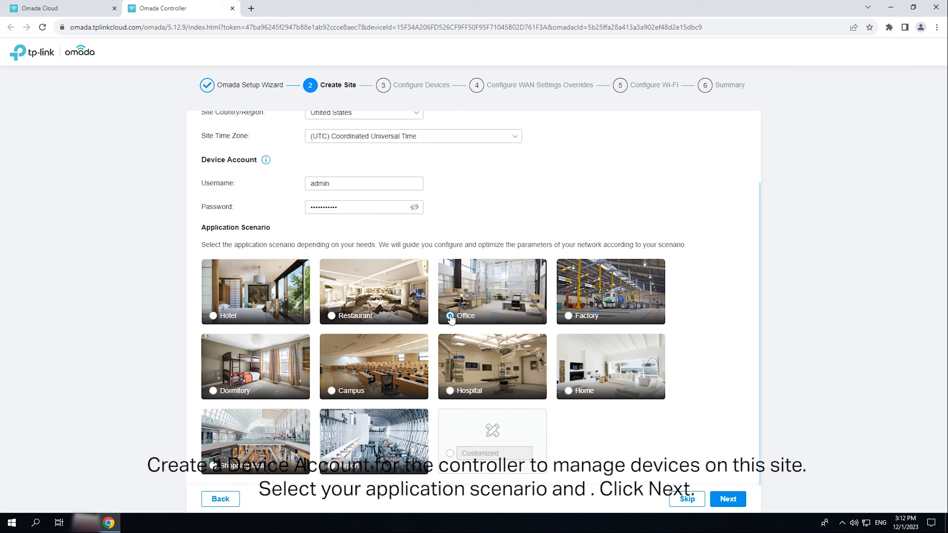
{"action": "left_click", "coordinate": [728, 498]}
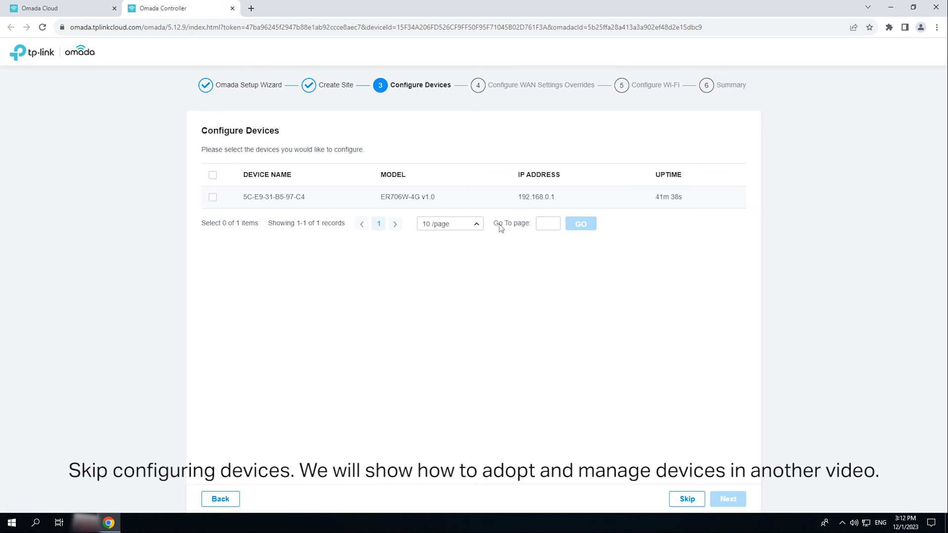
Skip device and WAN override setup, then add Wi-Fi network 'HK-Office' with a password.
{"action": "left_click", "coordinate": [687, 499]}
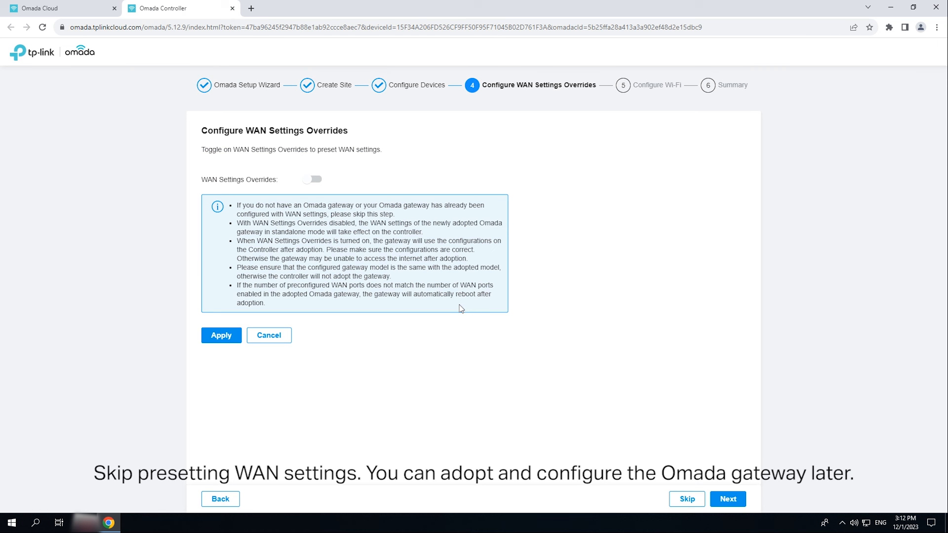
{"action": "left_click", "coordinate": [690, 500]}
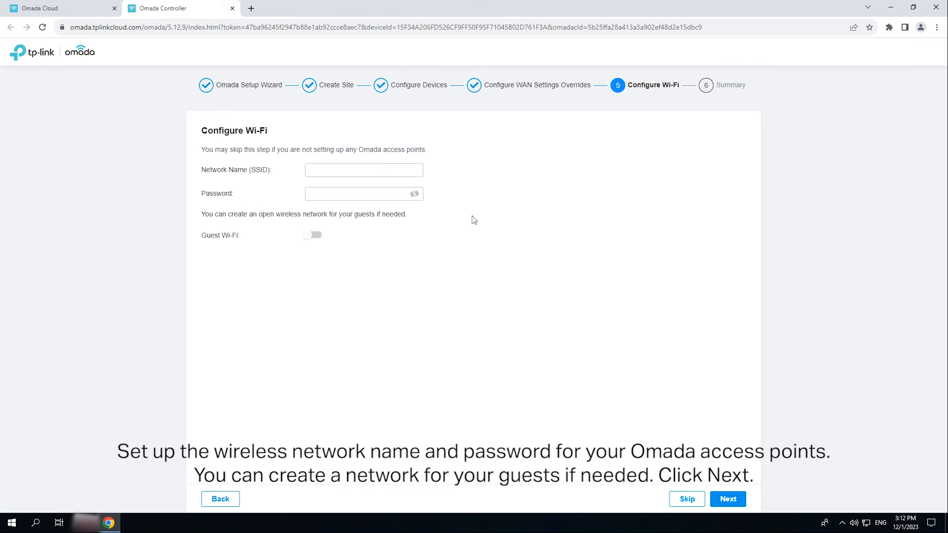
{"action": "left_click", "coordinate": [364, 170]}
{"action": "type", "text": "HK-Office"}
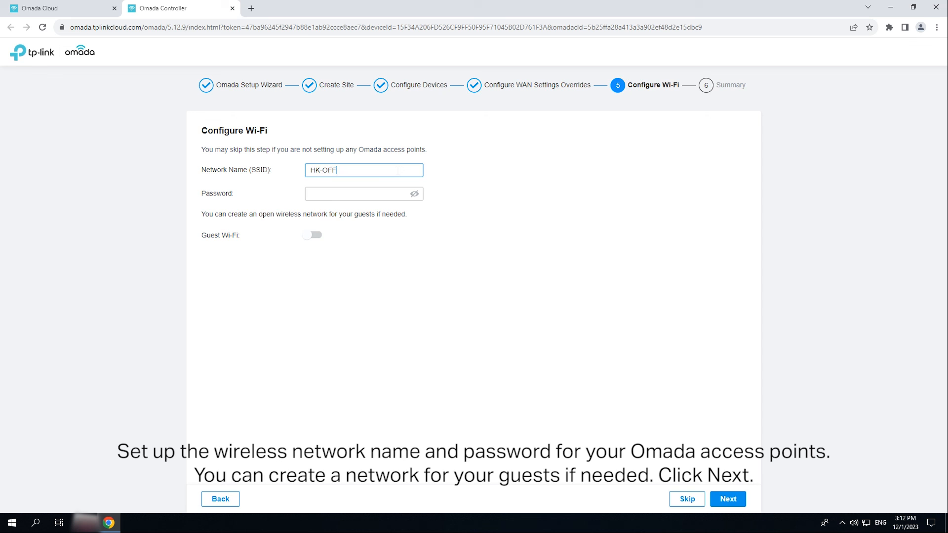
{"action": "key", "text": "Tab"}
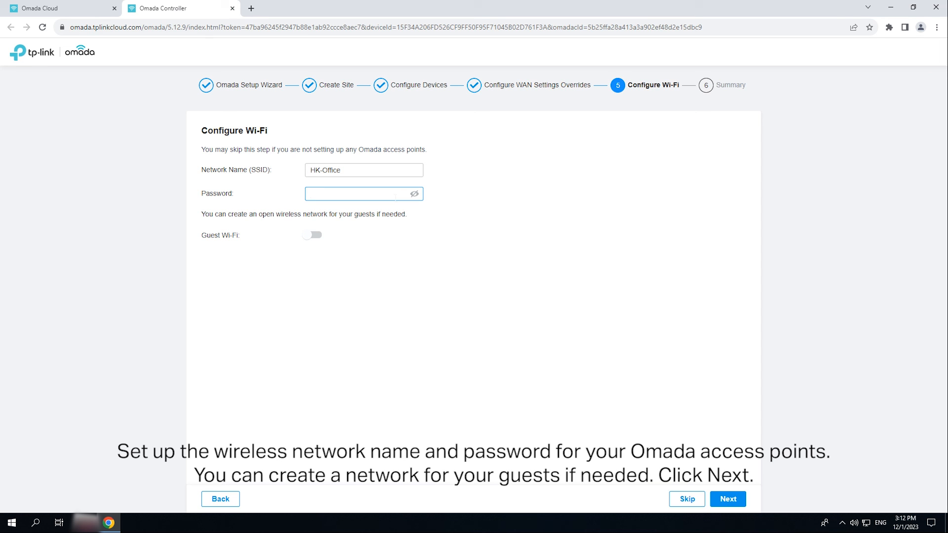
{"action": "type", "text": "•••••••••"}
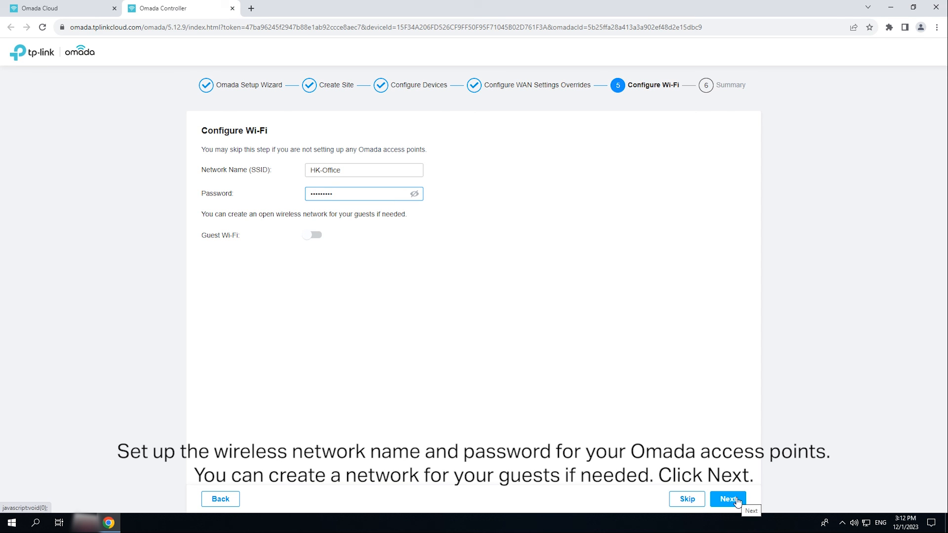
{"action": "left_click", "coordinate": [736, 500]}
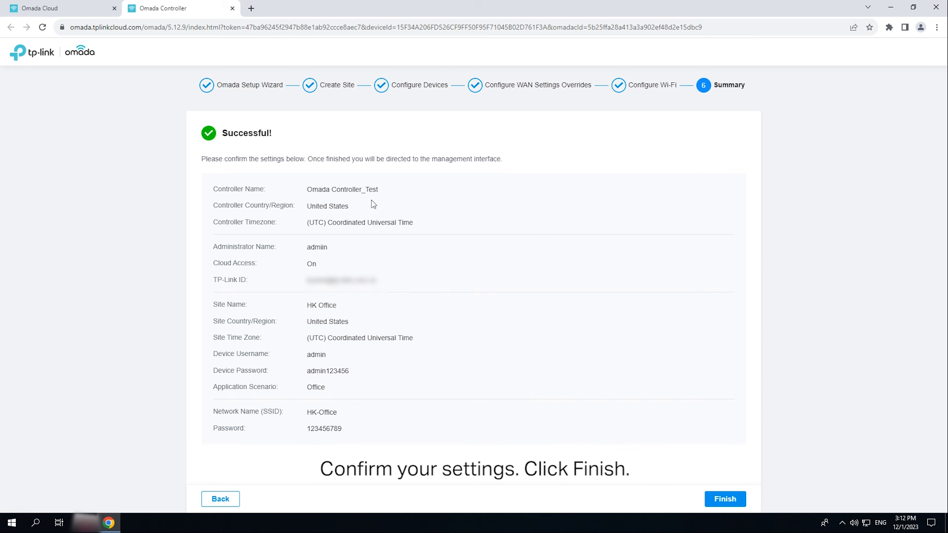
Finish the wizard and page through all six feature-tour slides until the tour ends.
{"action": "left_click", "coordinate": [735, 500]}
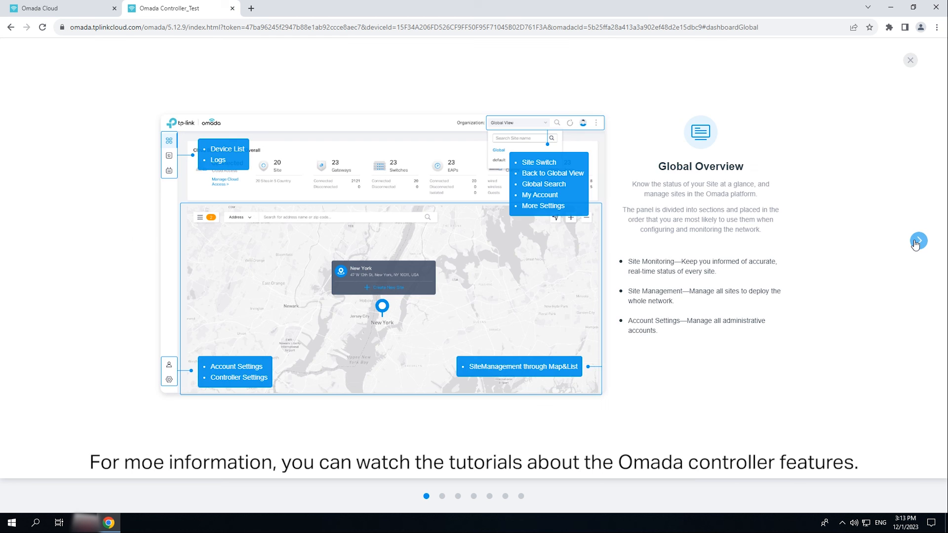
{"action": "left_click", "coordinate": [916, 242]}
{"action": "left_click", "coordinate": [917, 242]}
{"action": "left_click", "coordinate": [917, 242]}
{"action": "left_click", "coordinate": [917, 241]}
{"action": "left_click", "coordinate": [917, 242]}
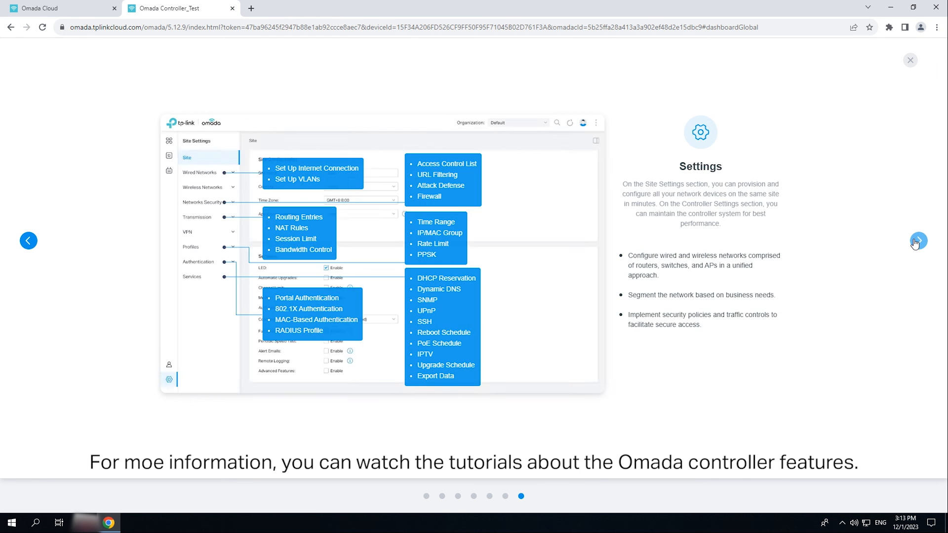
{"action": "left_click", "coordinate": [917, 241]}
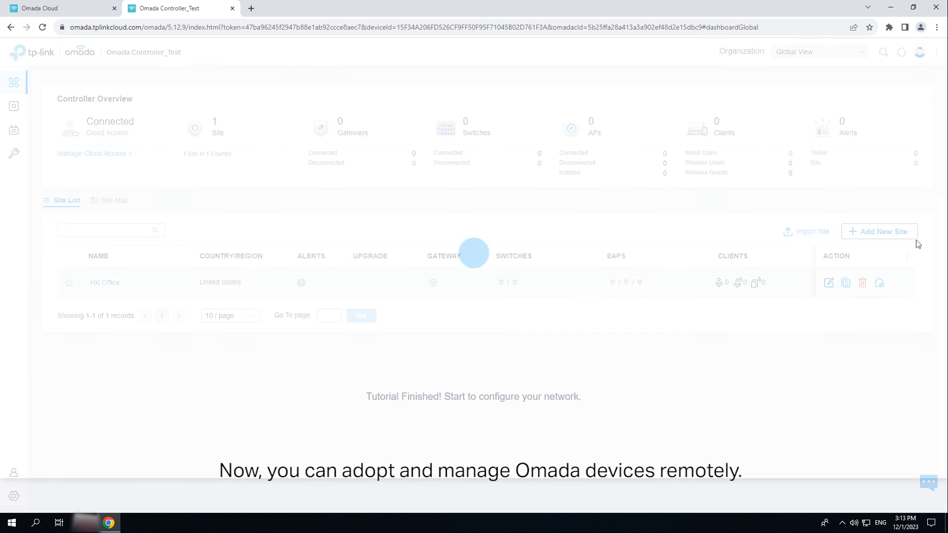